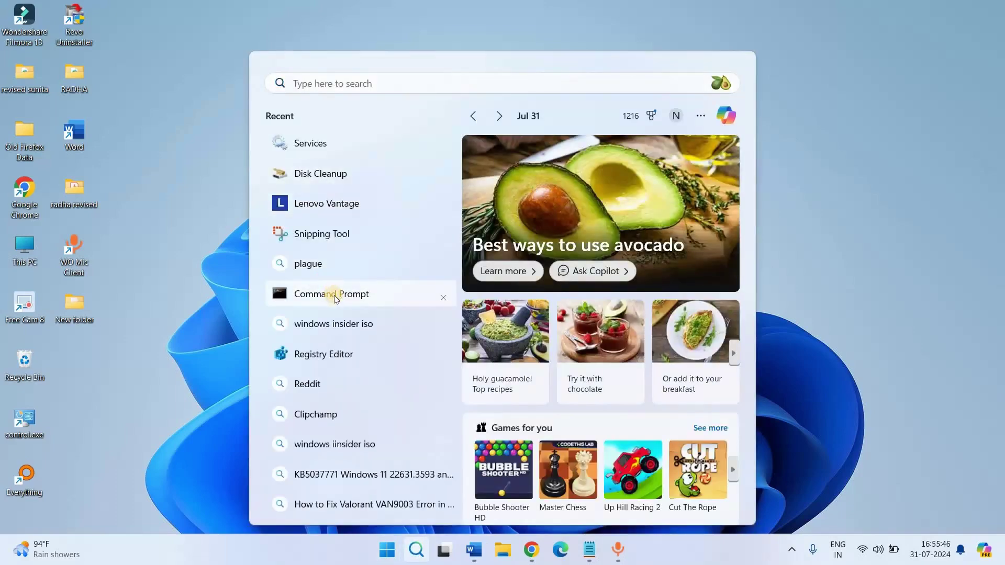
Run 'dism/onlline/cleanup-image' in an administrator Command Prompt, which returns Error 87
right_click(335, 299)
click(385, 193)
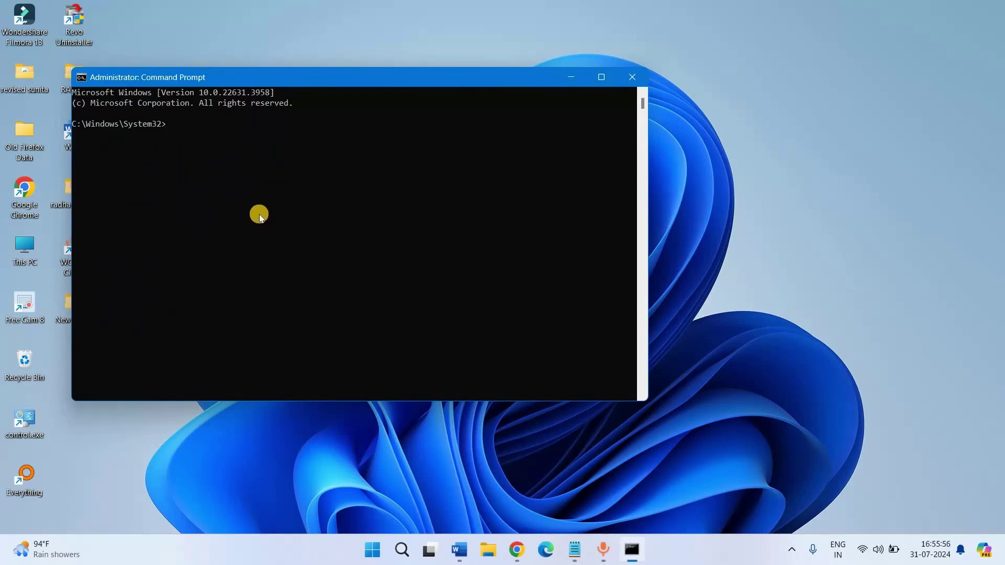
text(dism)
text(/onllin)
text(e/cl)
text(eanup-)
text(image)
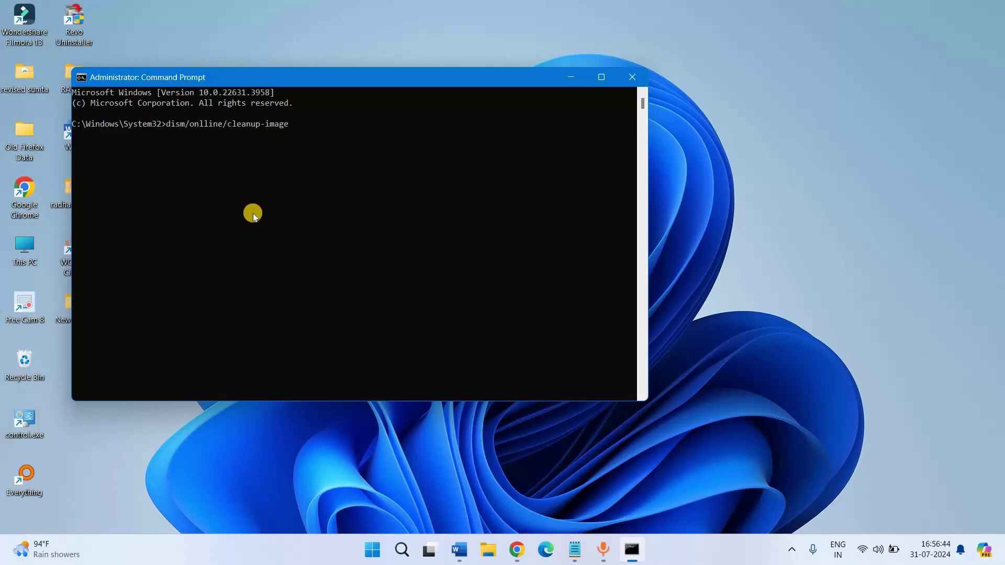
key(Return)
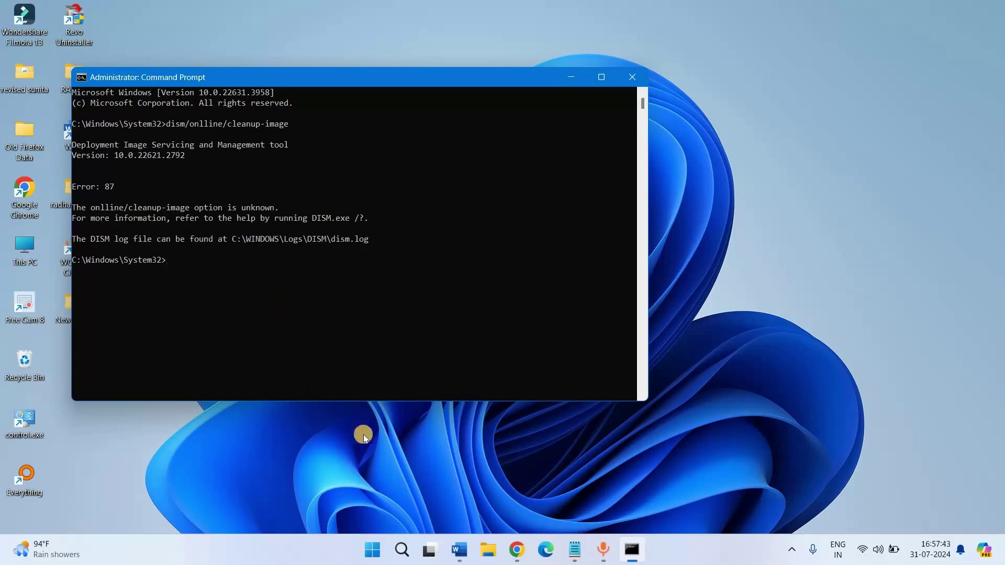
Open the Services console from search and right-click the Windows Modules Installer service
click(403, 552)
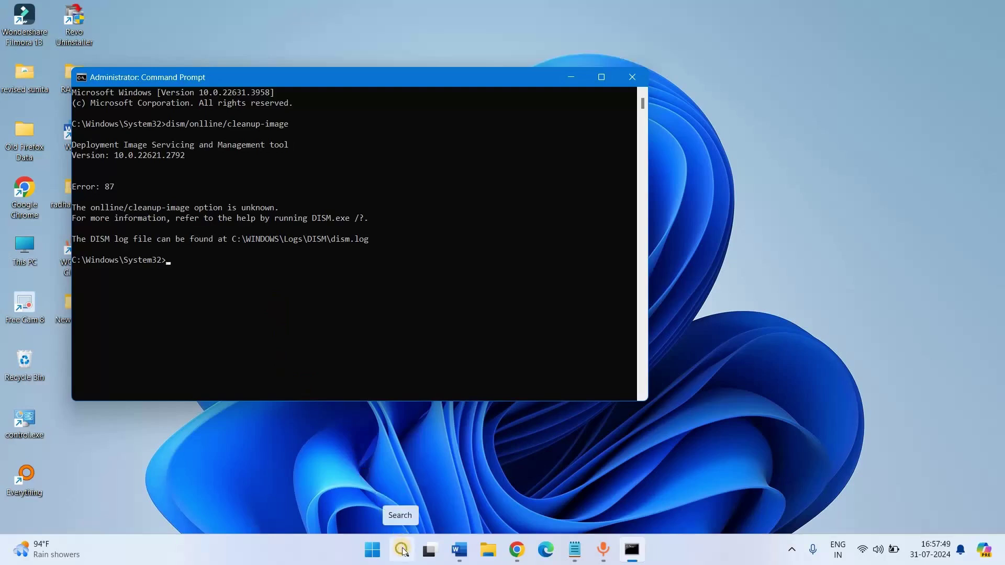
click(403, 551)
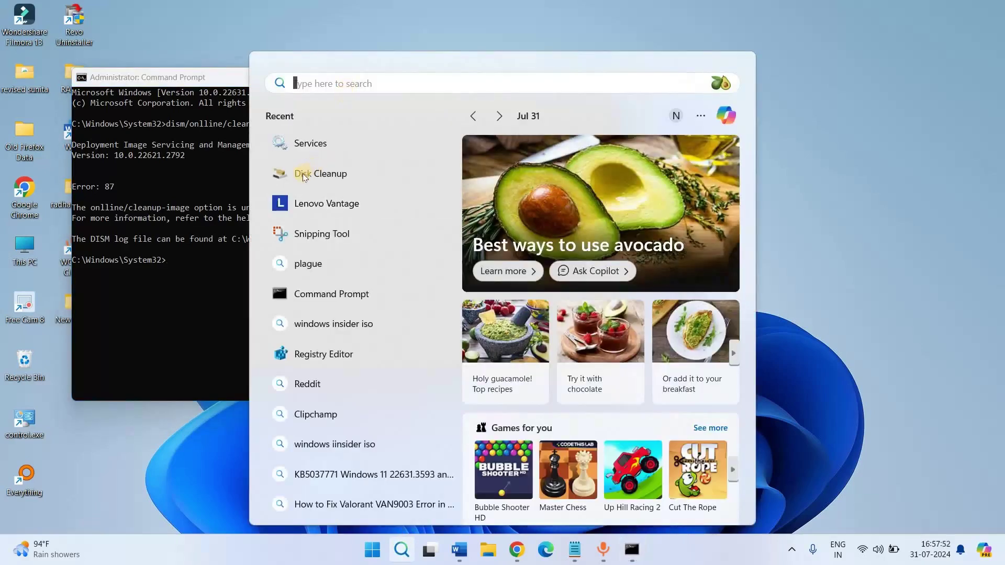
text(s)
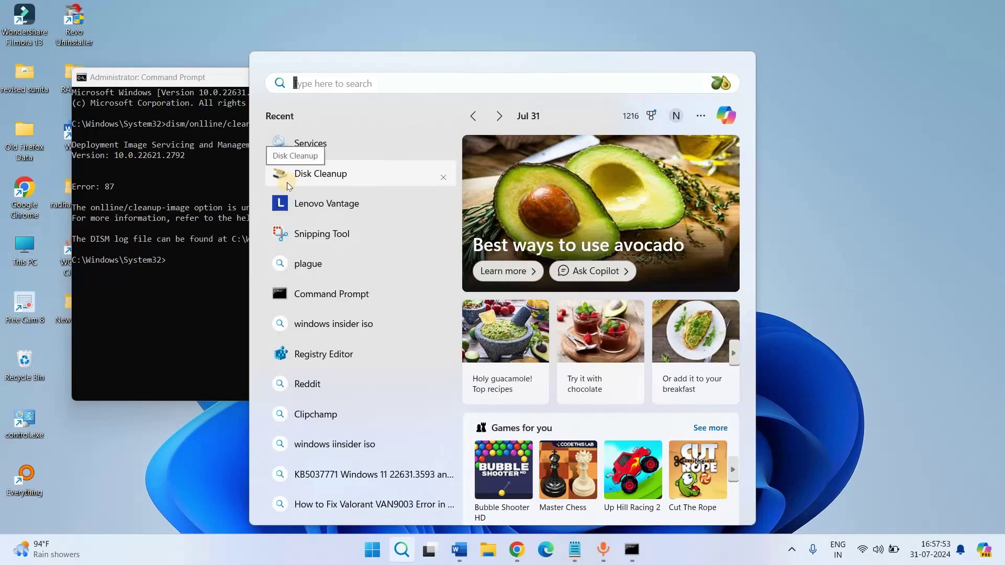
text(erv)
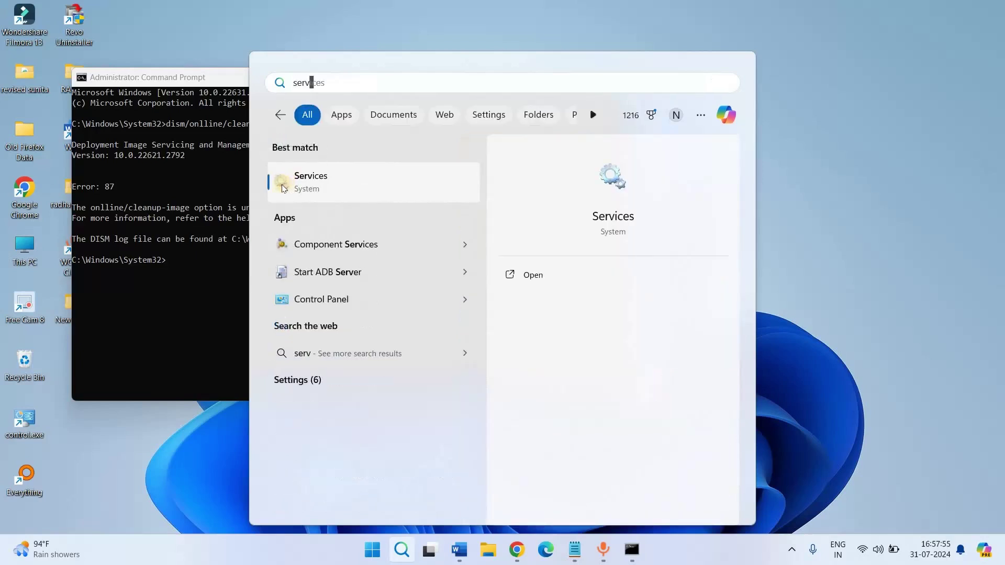
text(ices)
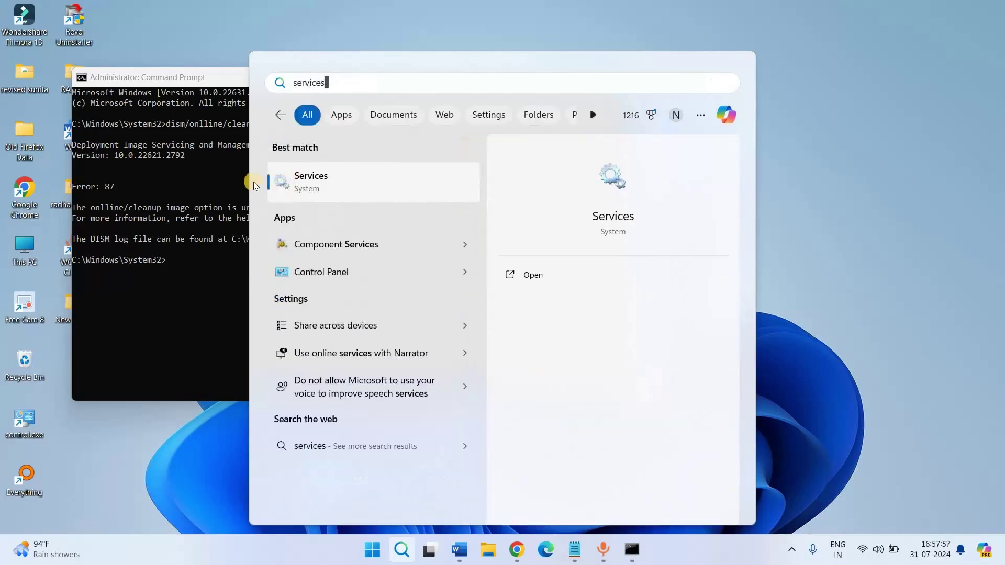
click(319, 193)
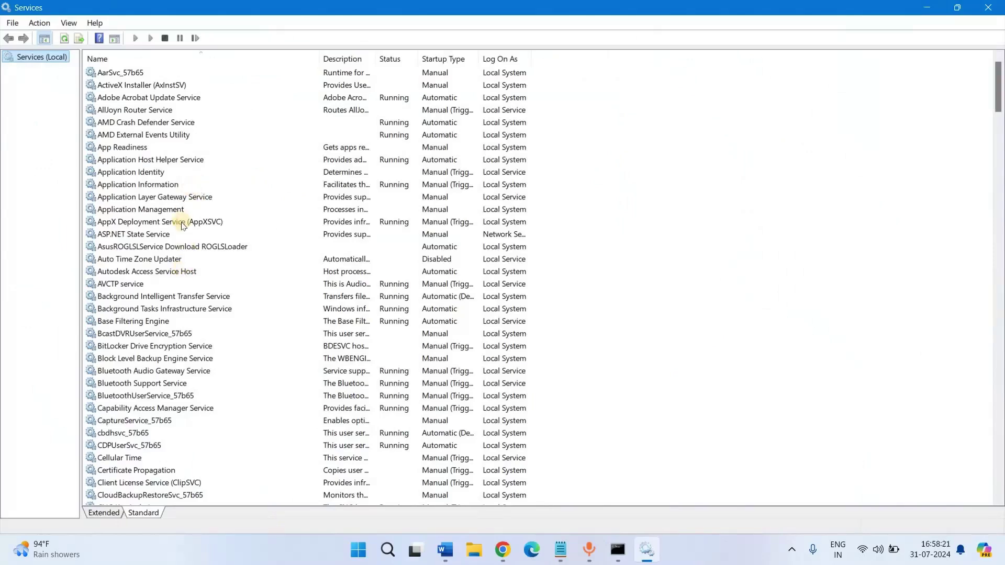
scroll(182, 226, down, 2)
scroll(182, 225, down, 4)
scroll(181, 223, down, 20)
scroll(173, 223, down, 20)
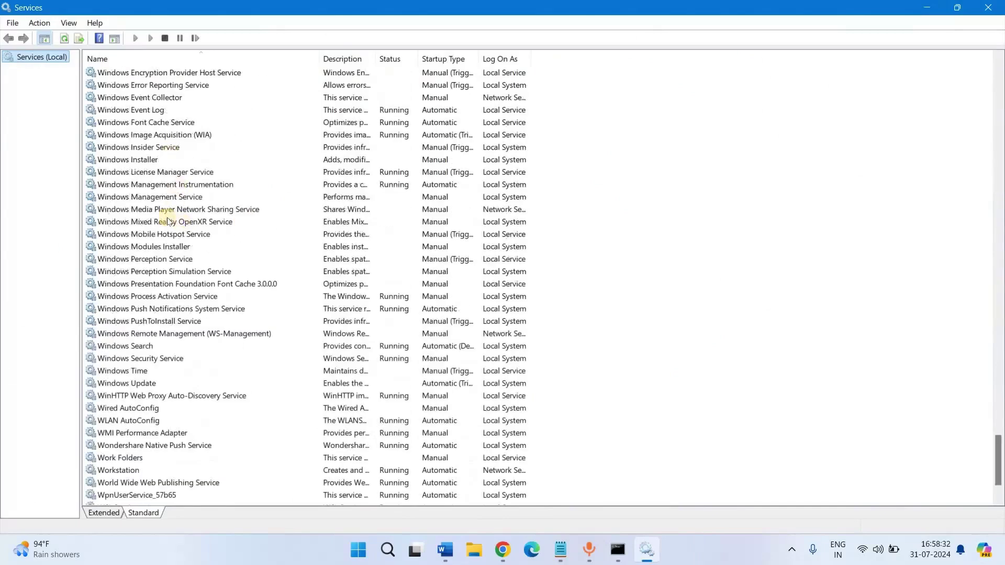
click(167, 248)
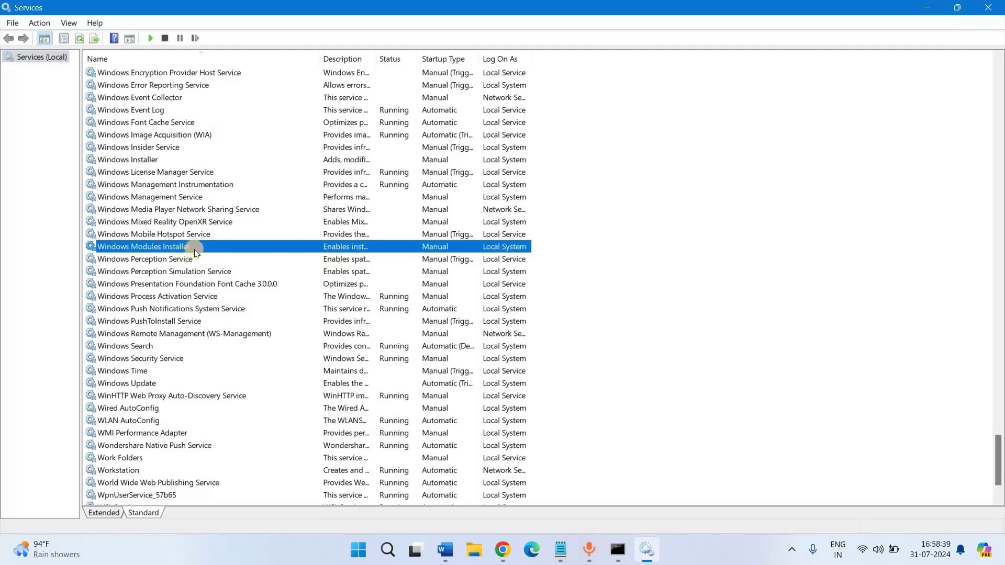
right_click(189, 248)
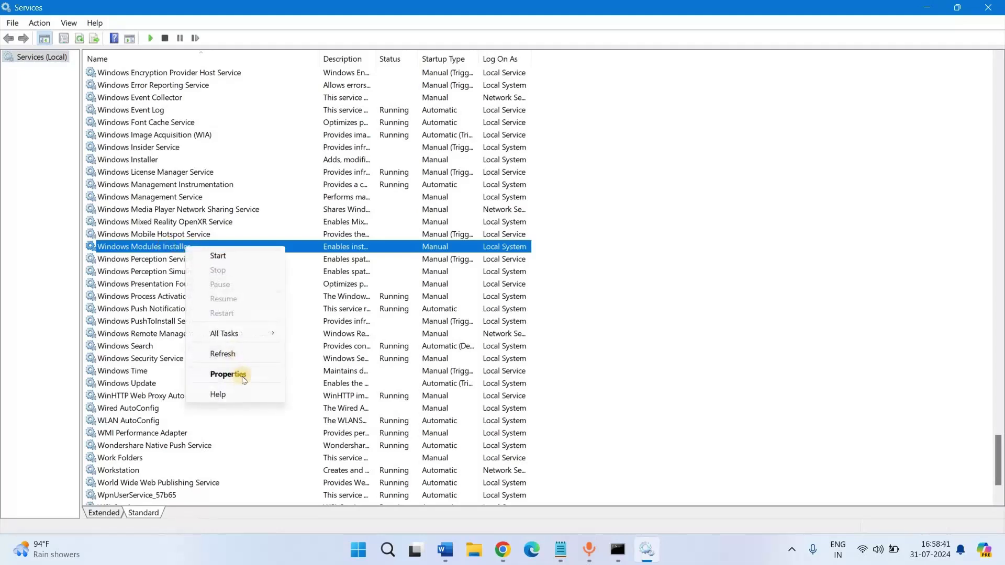
Set Windows Modules Installer's startup type to Automatic, apply, start it, and confirm with OK
click(243, 377)
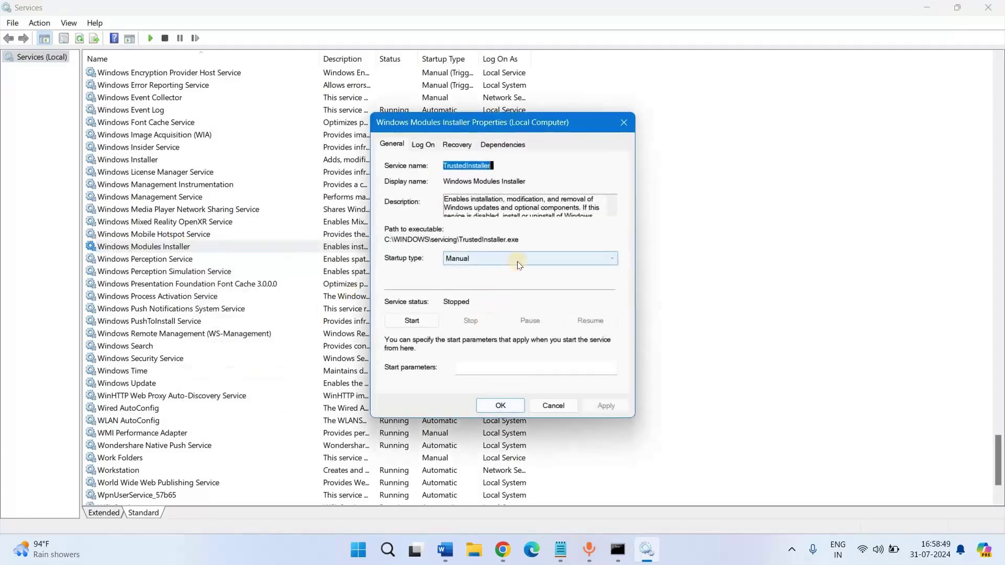
click(517, 266)
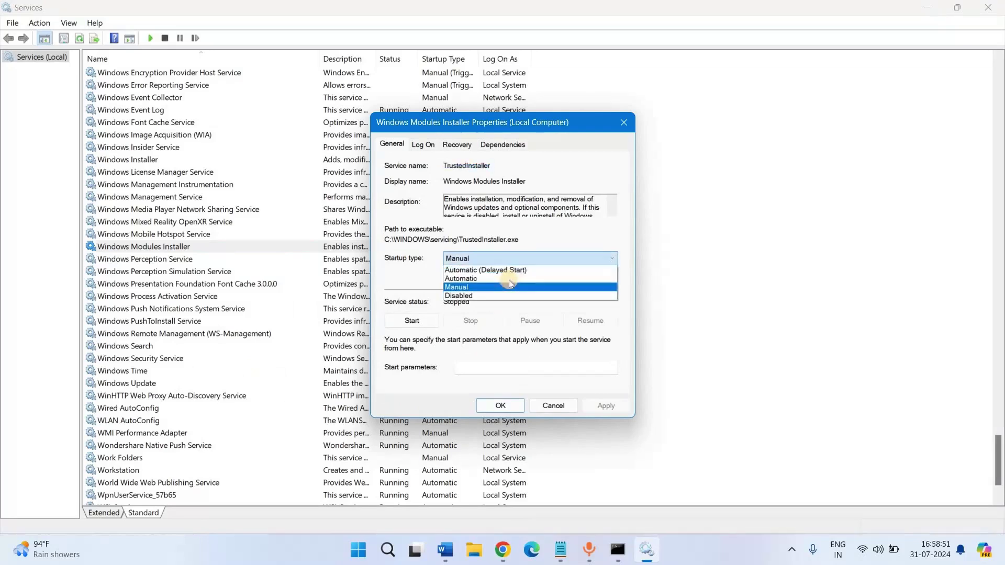
click(511, 279)
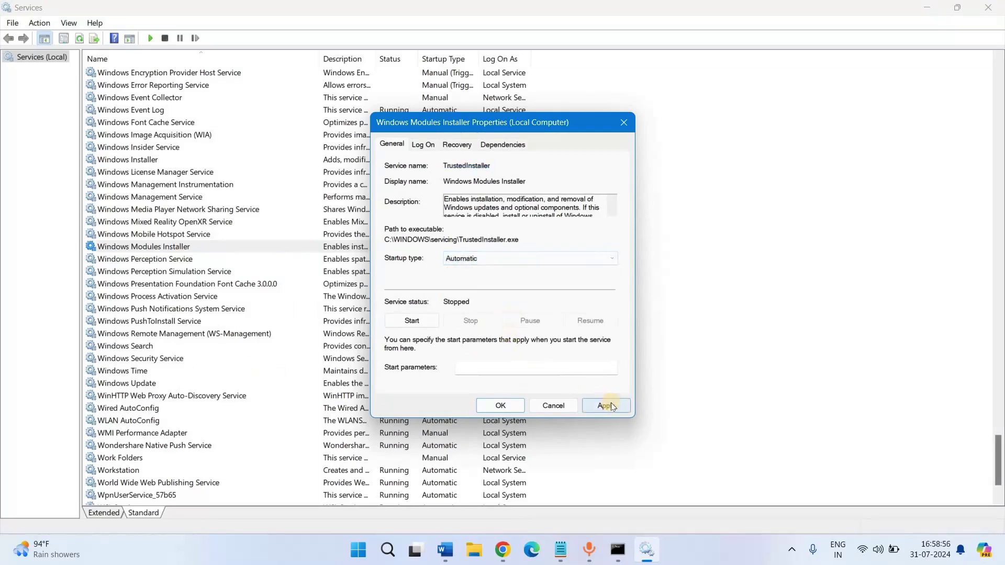
click(612, 406)
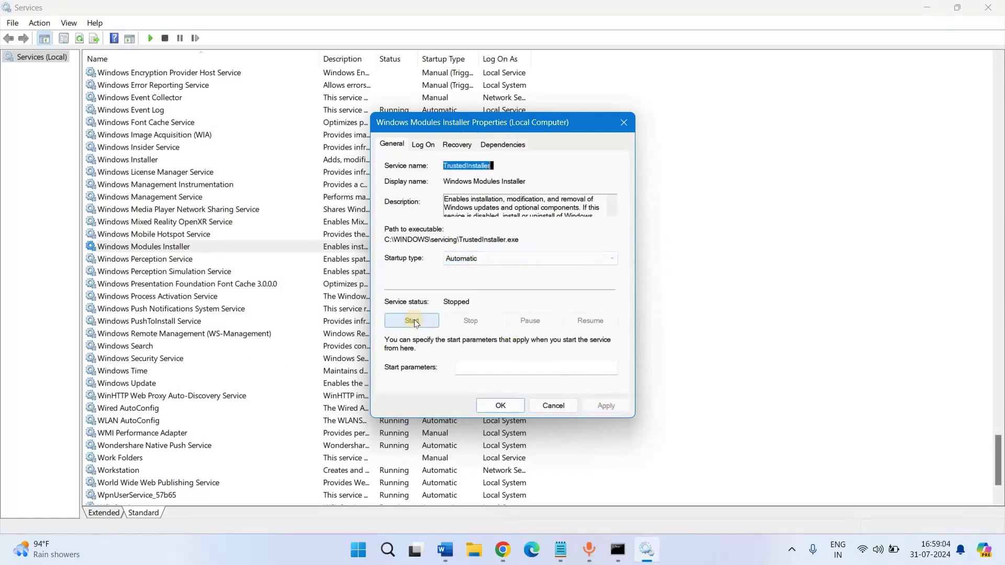
click(414, 322)
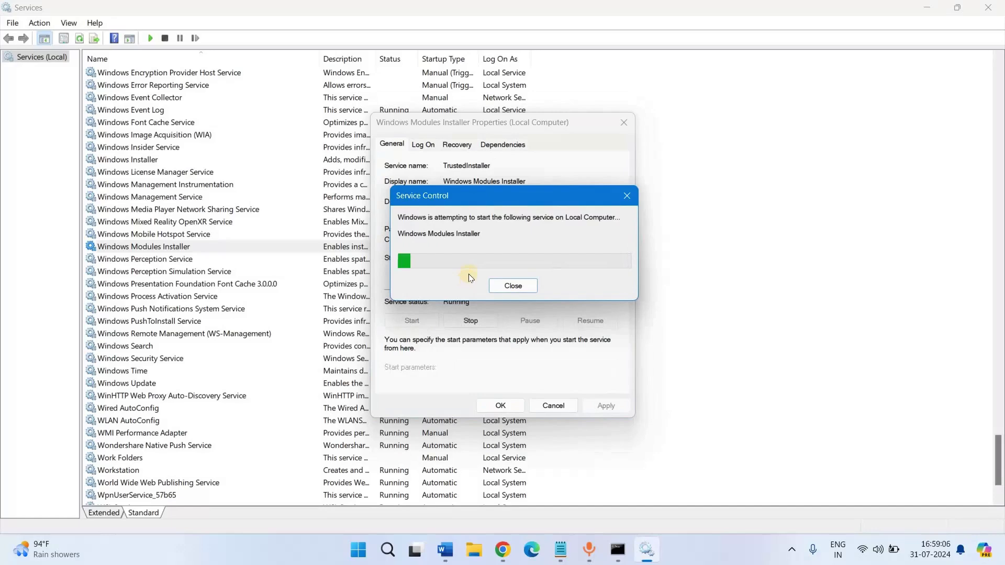
click(510, 407)
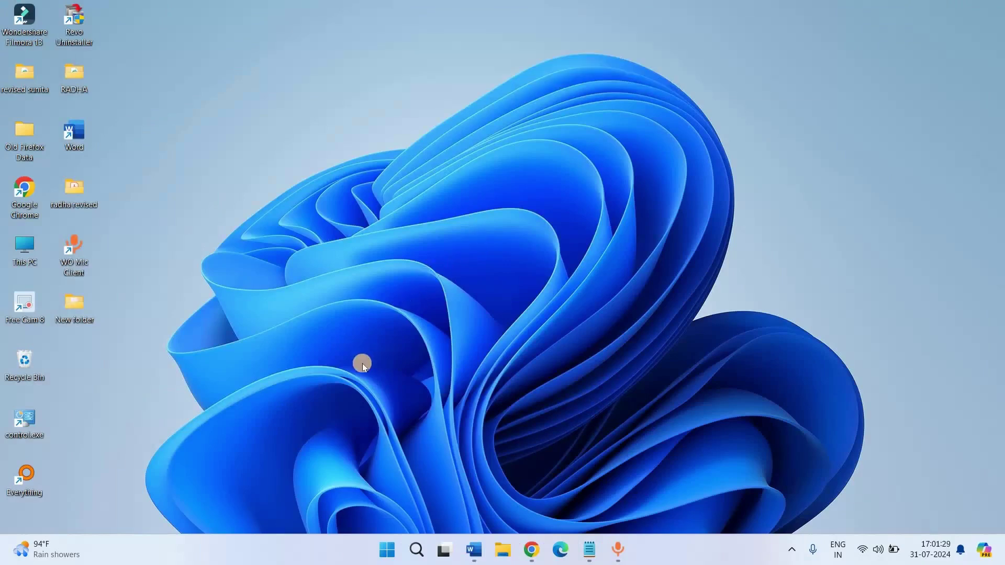
In a new administrator Command Prompt, enter 'sc.exe config trustedinstaller start= auto'
click(416, 549)
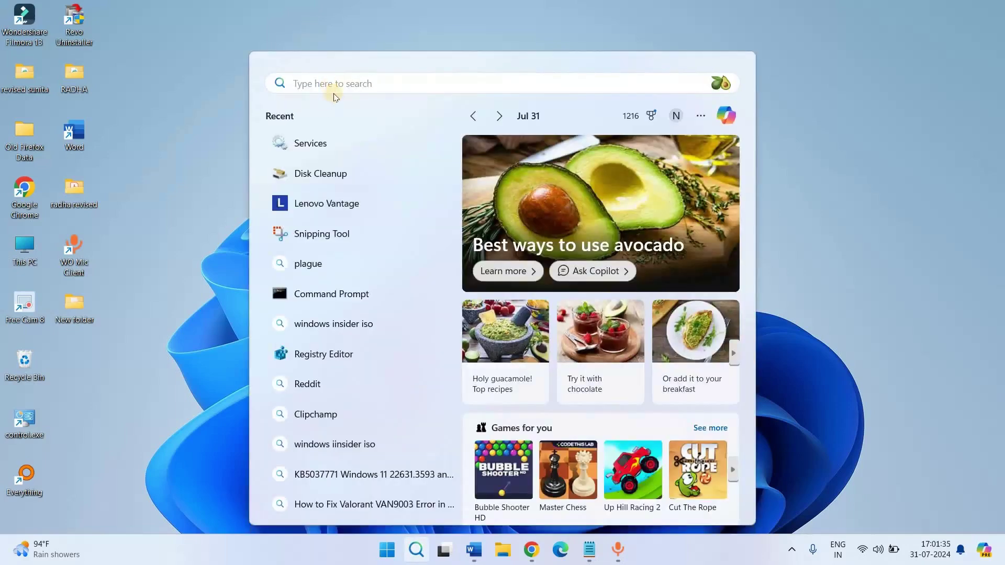
text(cmd)
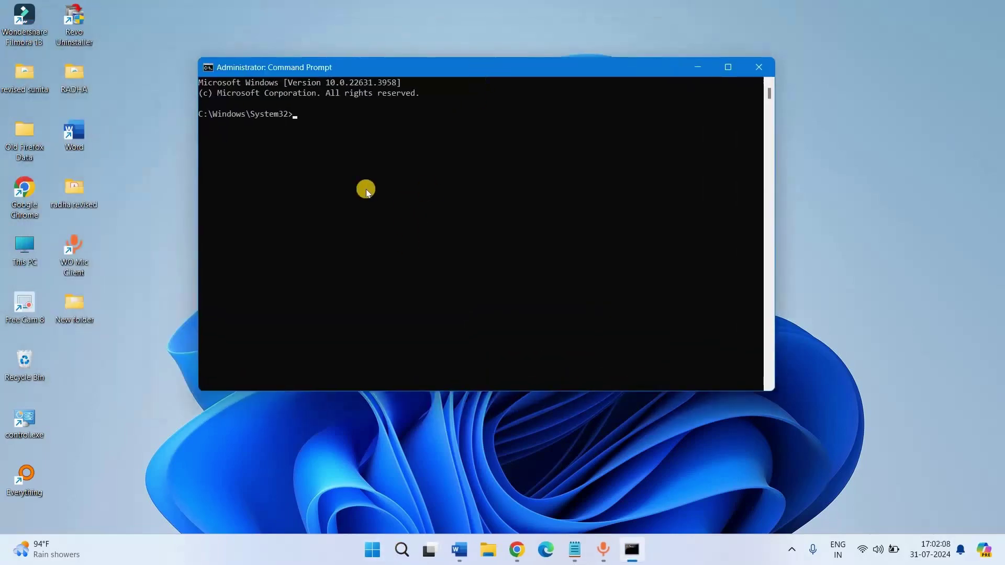
text(s)
text(c.ex)
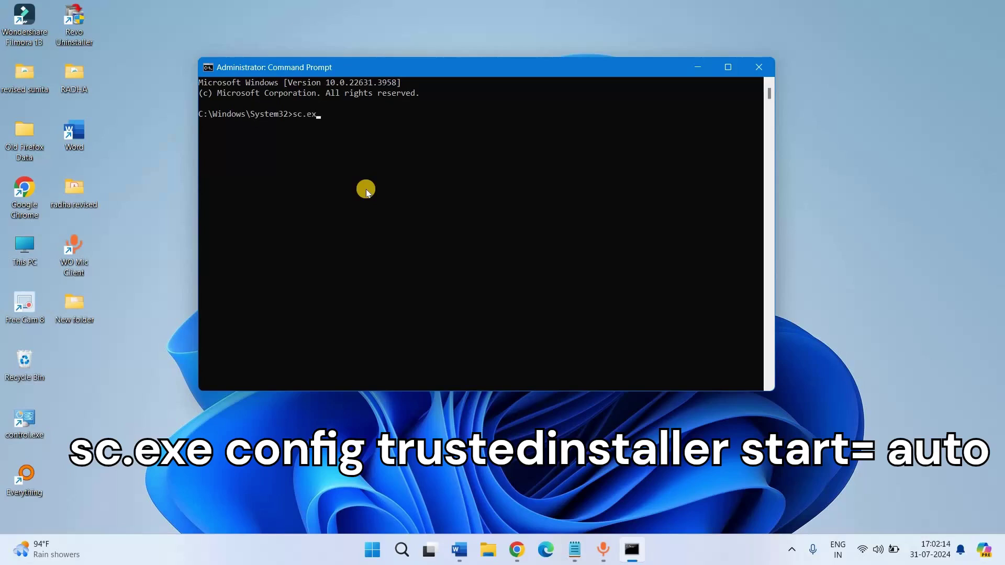
text(e confi)
text(g)
text( truste)
text(dd)
key(BackSpace)
text(nsta)
text(ller s)
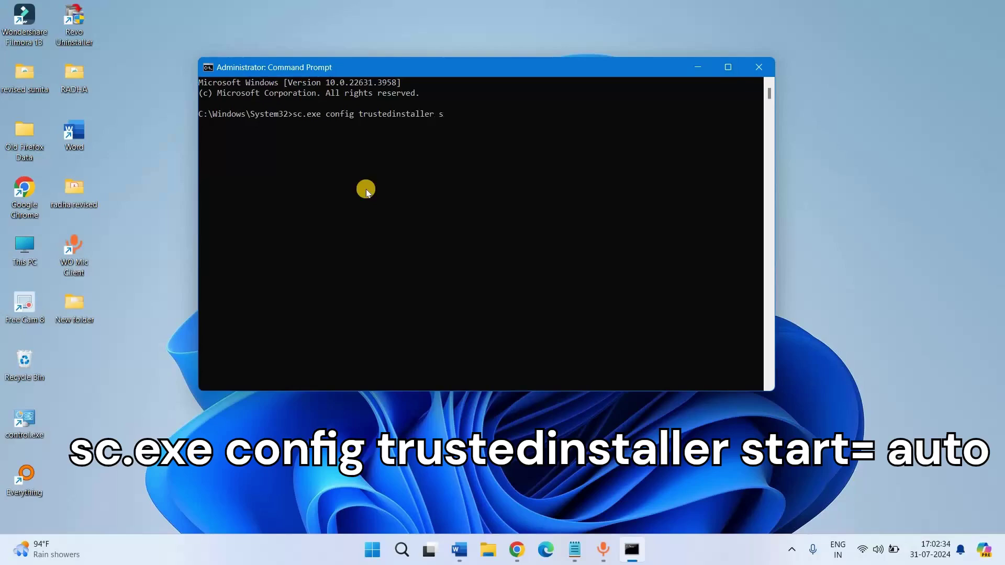
text(tart)
key(Num_Lock)
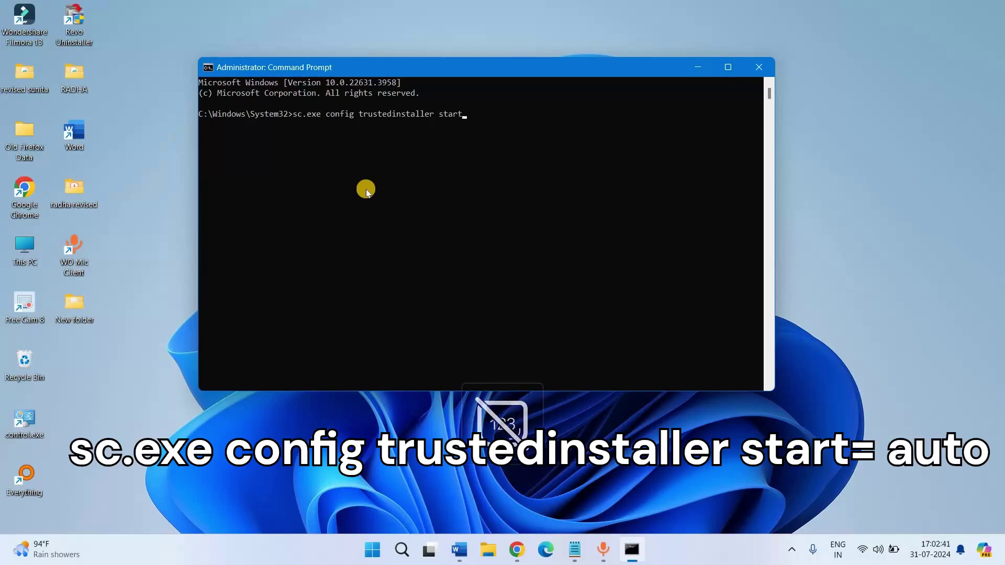
text(=)
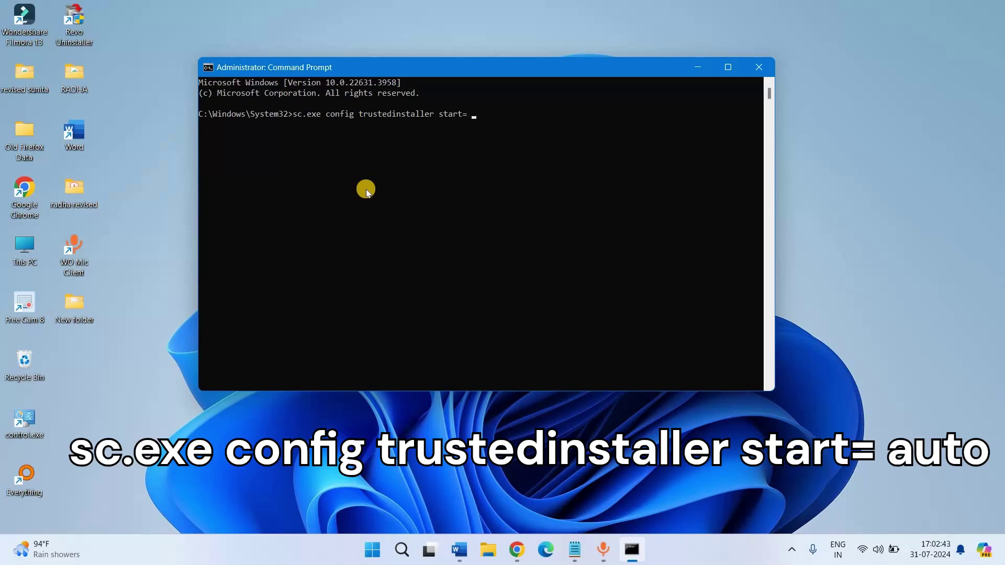
text(auto)
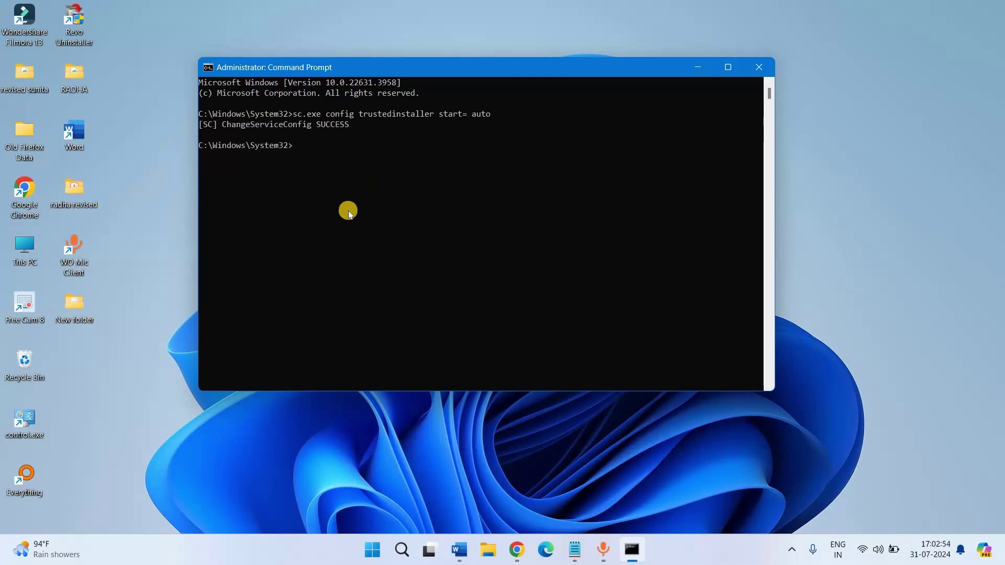
text(net )
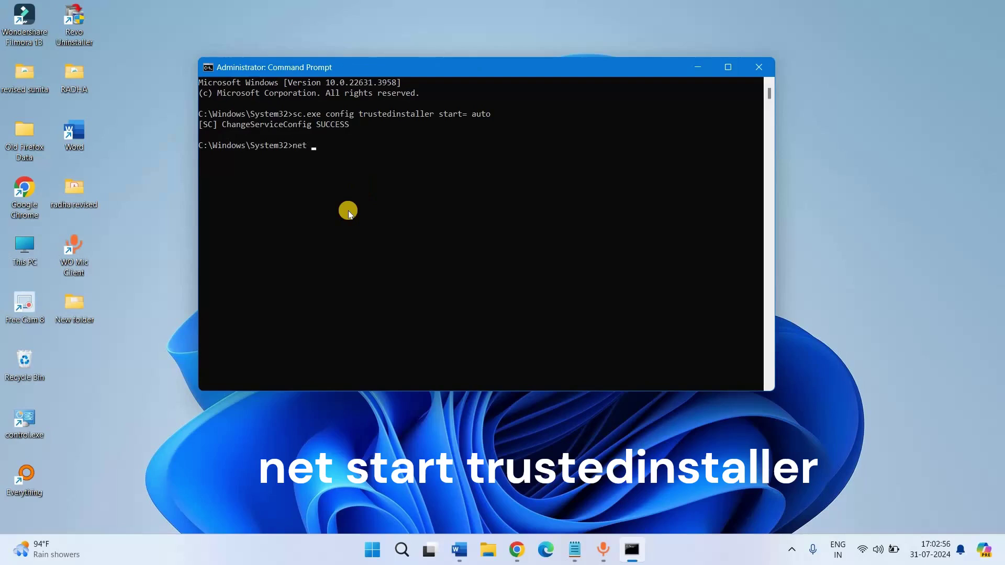
text(start)
text( tru)
text(stedi)
text(nstal)
text(ler)
Run 'net start trustedinstaller', which reports the service is already started
key(Return)
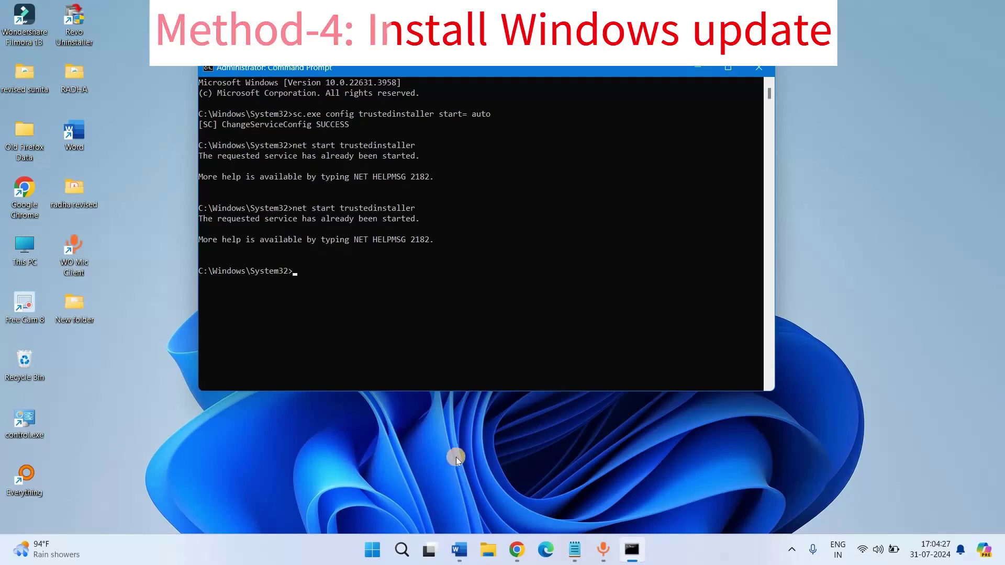
Close Command Prompt and check for updates on the Windows Update page in Settings
click(765, 76)
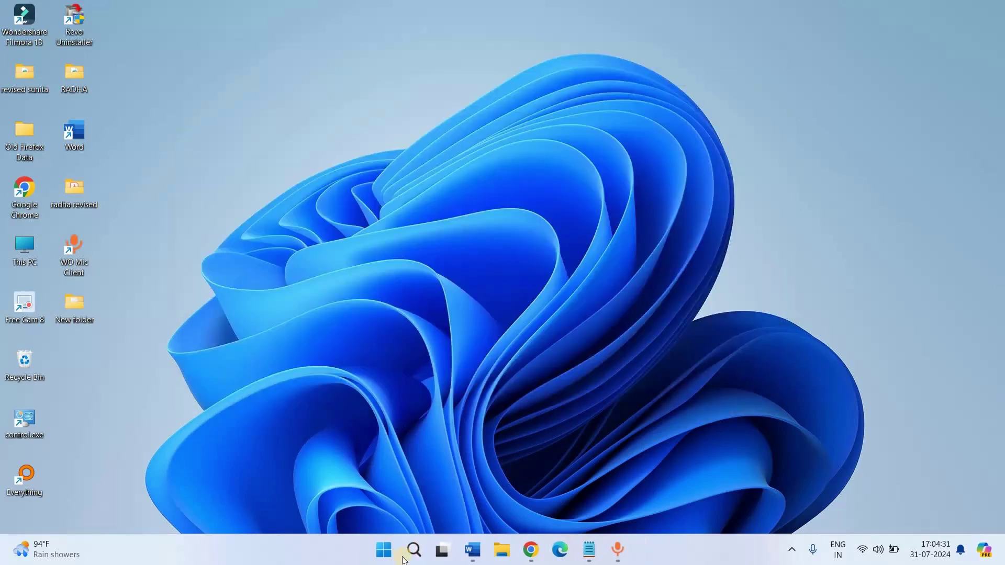
click(388, 553)
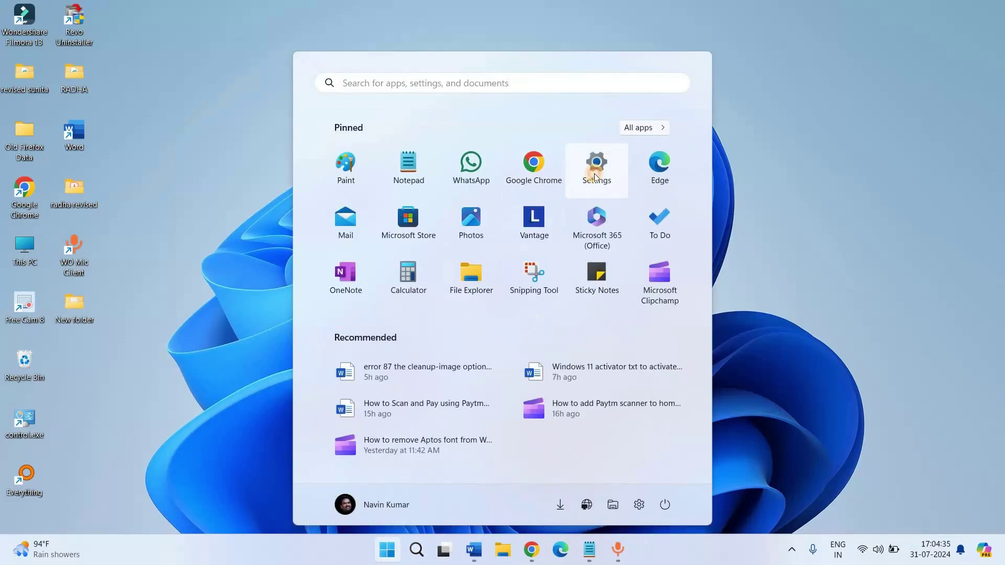
click(595, 174)
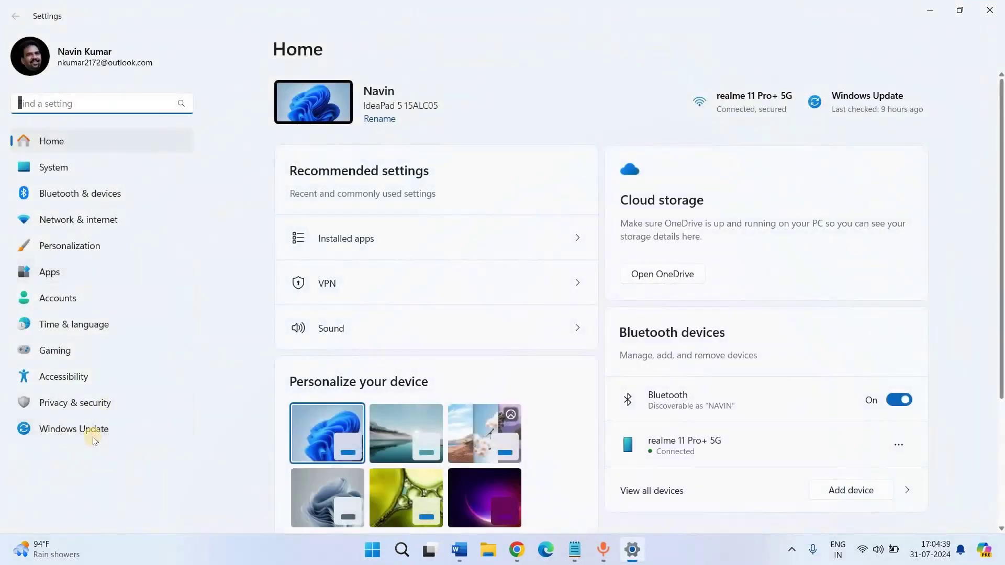
click(92, 436)
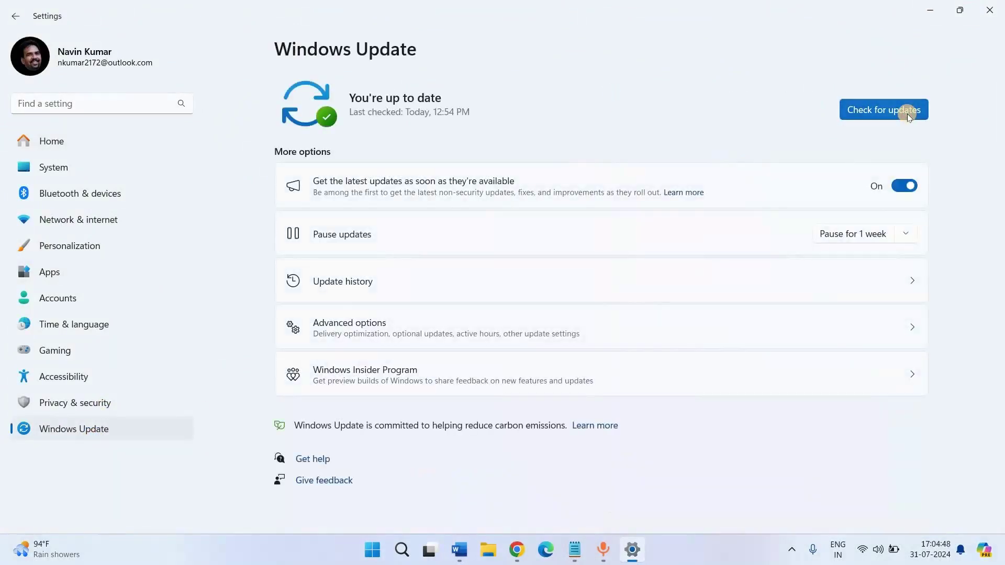
click(907, 114)
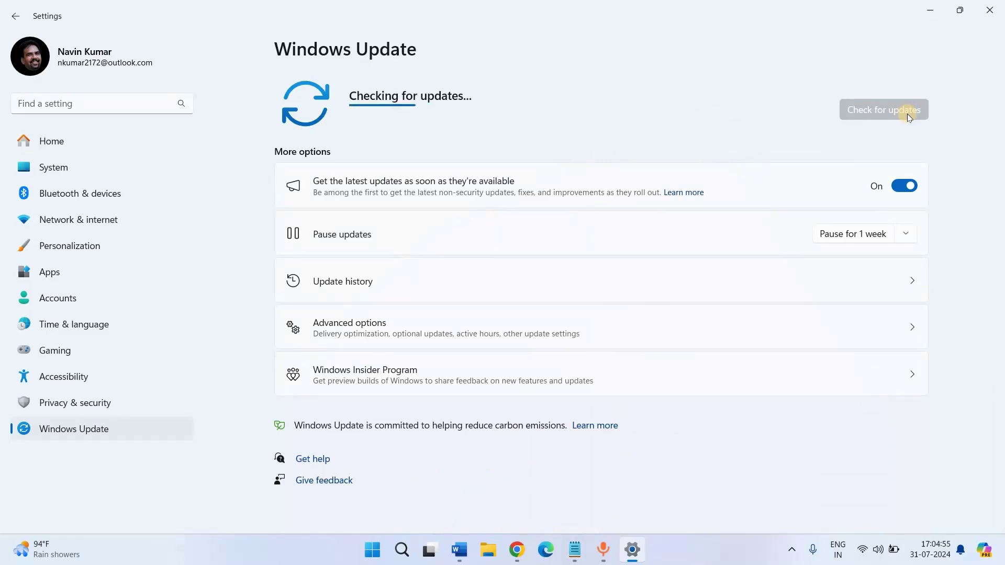